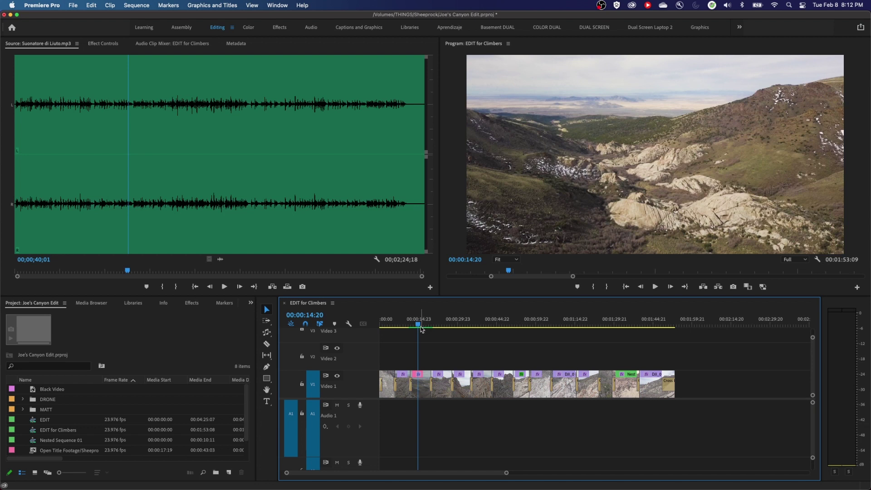
# Place the audio of Suonatore di Liuto.mp3 on Audio 1 at the start of the EDIT for Climbers sequence
pyautogui.press('b')
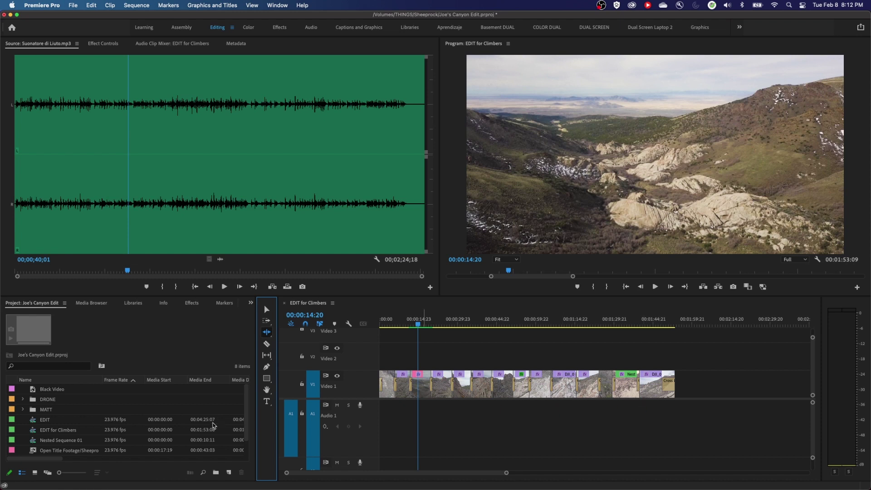
pyautogui.scroll(-1, 169, 431)
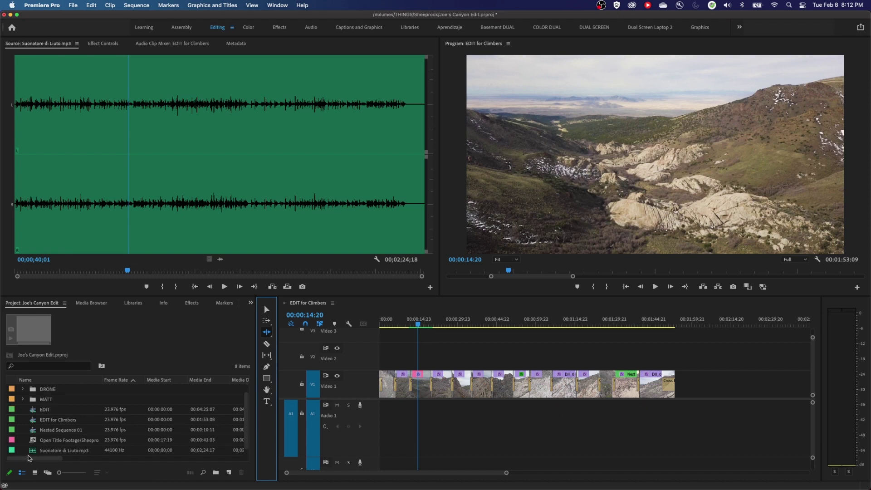
pyautogui.click(34, 451)
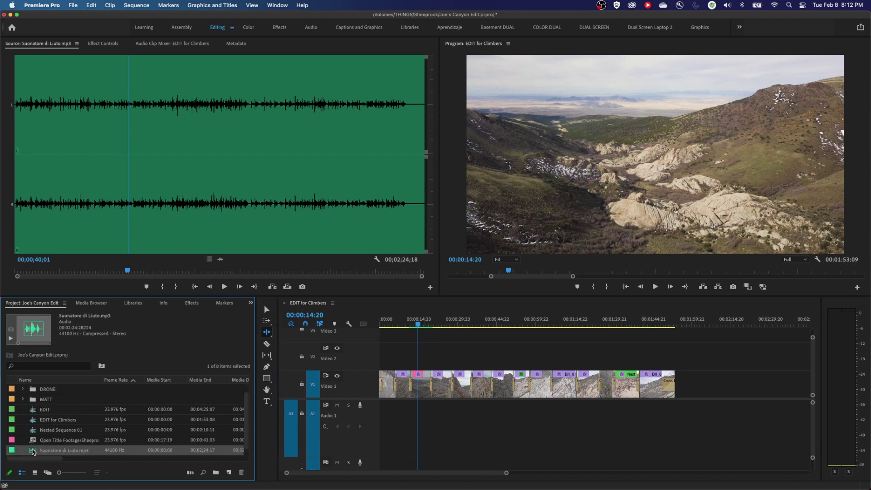
pyautogui.click(130, 150)
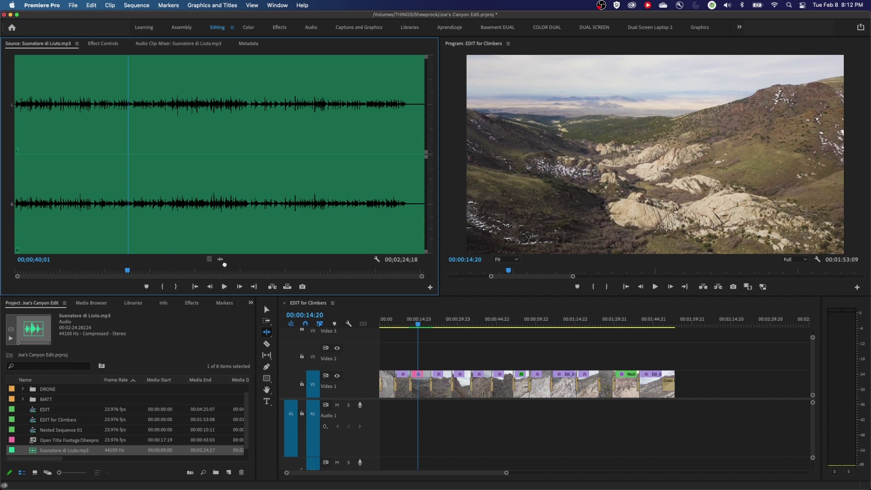
pyautogui.moveTo(221, 261); pyautogui.dragTo(380, 426)
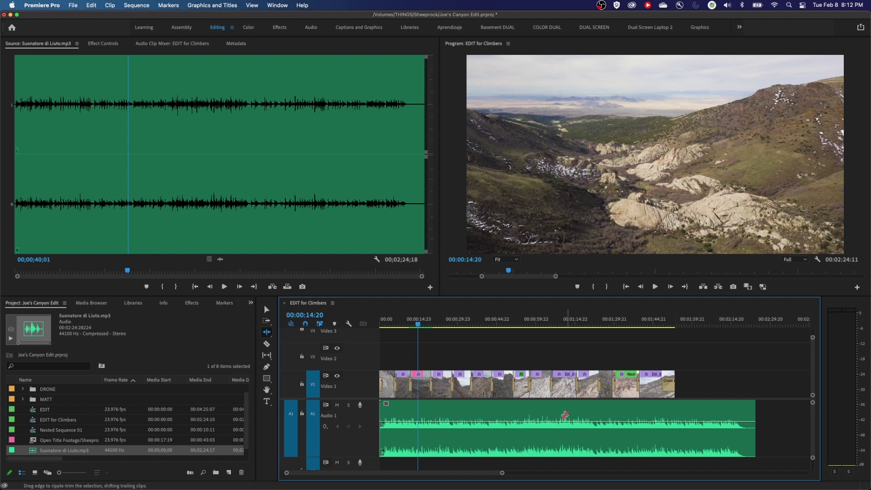
# Raise the music clip's audio gain by 6 dB and play a few seconds of the sequence to hear it
pyautogui.press('v')
pyautogui.click(595, 427)
pyautogui.press('g')
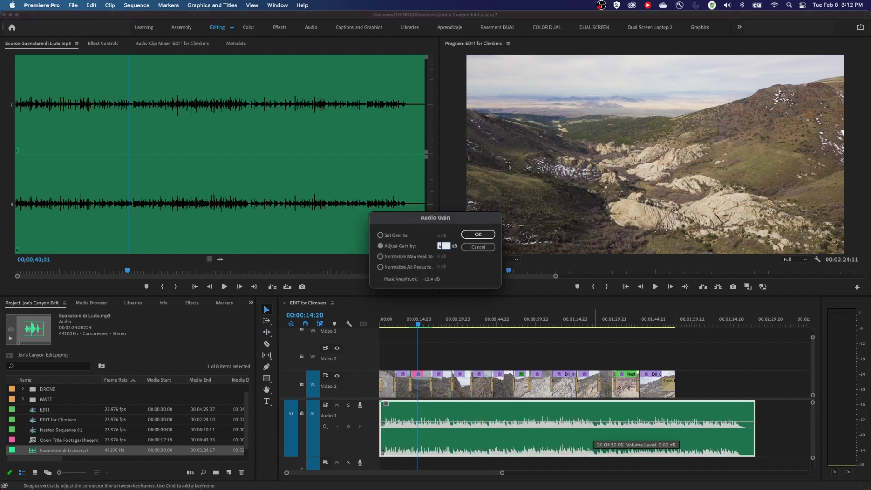
pyautogui.write('6')
pyautogui.press('Return')
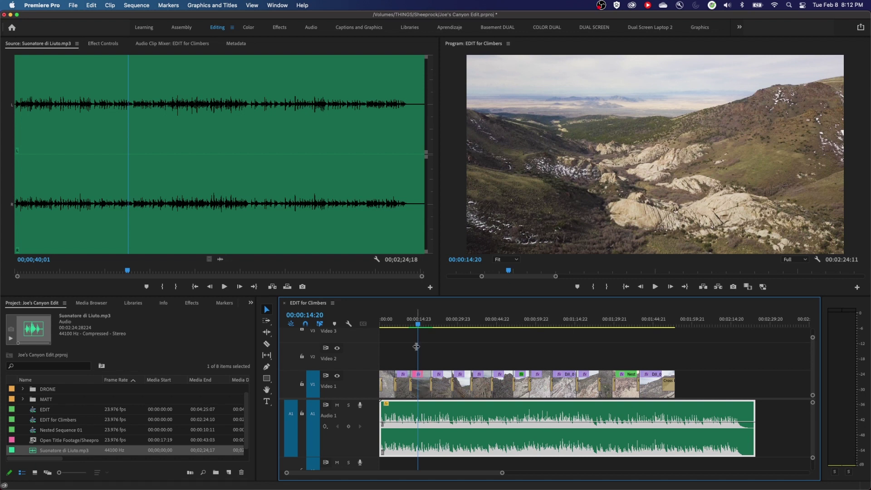
pyautogui.press('space')
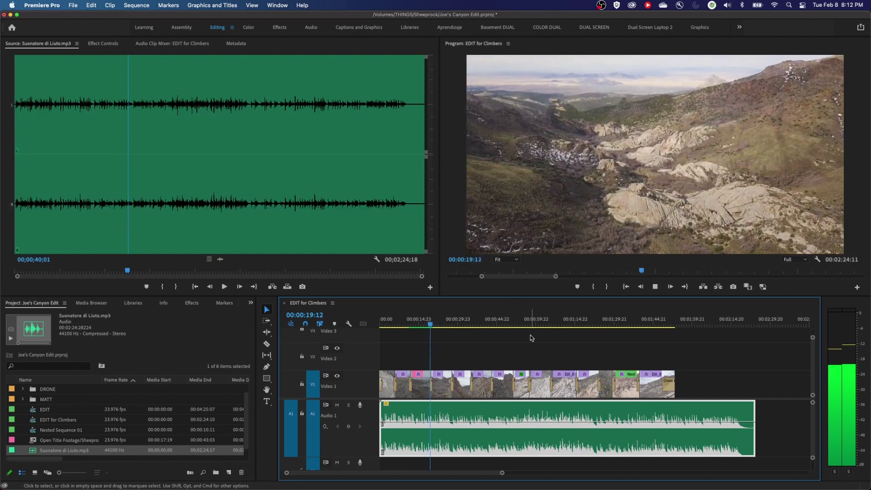
pyautogui.press('space')
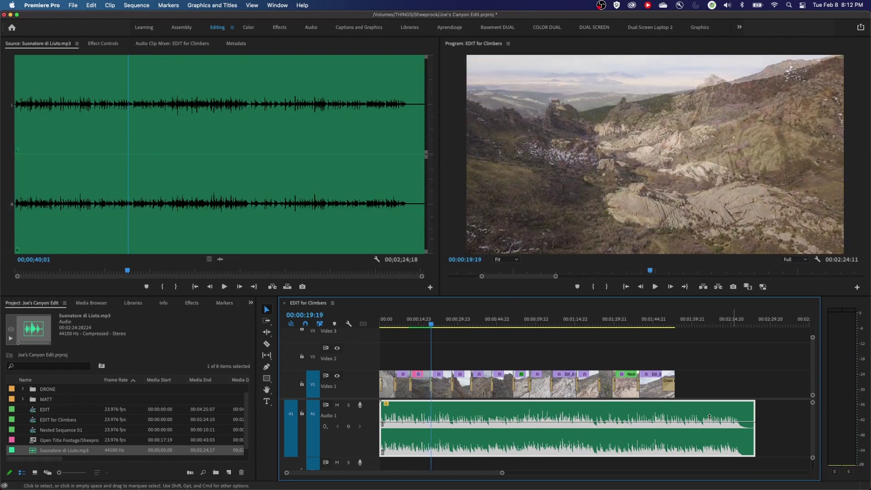
# Cut out a middle section of the music clip and move its ending section up against the first section
pyautogui.press('c')
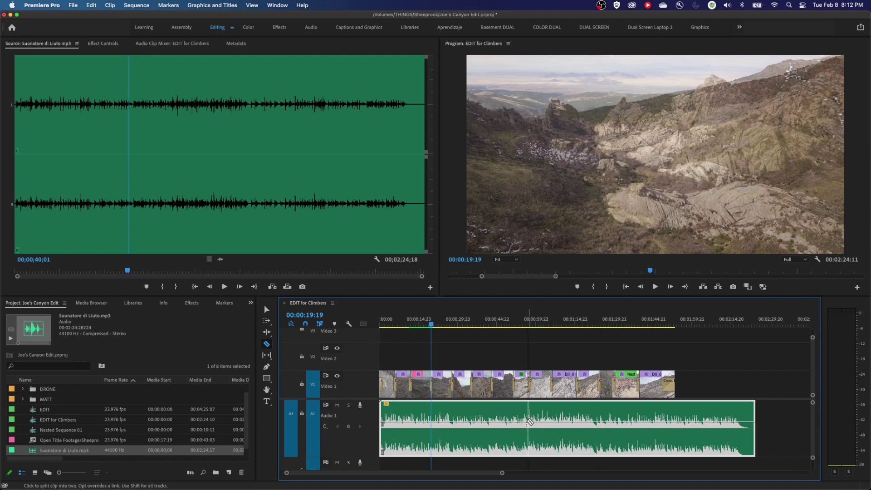
pyautogui.click(527, 423)
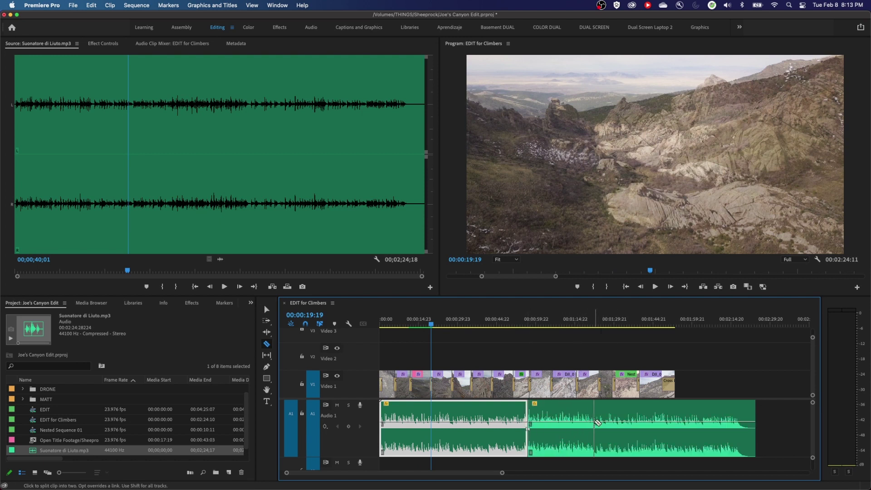
pyautogui.click(594, 423)
pyautogui.press('v')
pyautogui.click(575, 422)
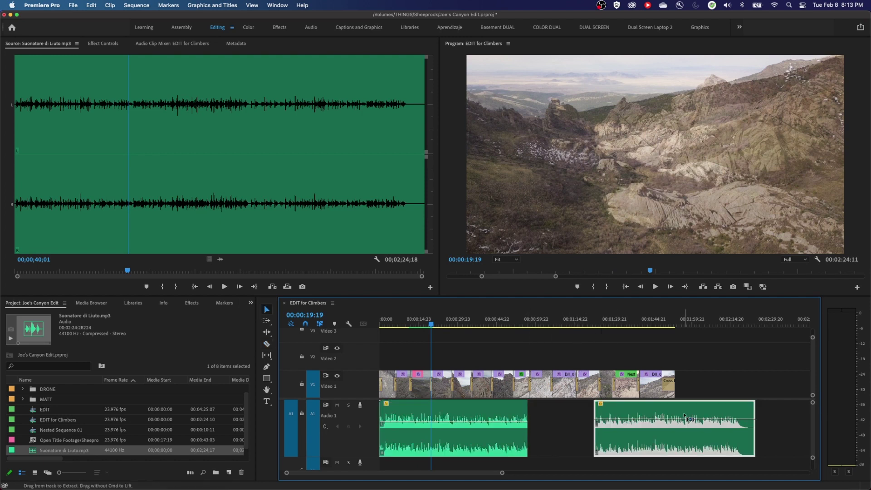
pyautogui.press('Delete')
pyautogui.moveTo(683, 412); pyautogui.dragTo(658, 418)
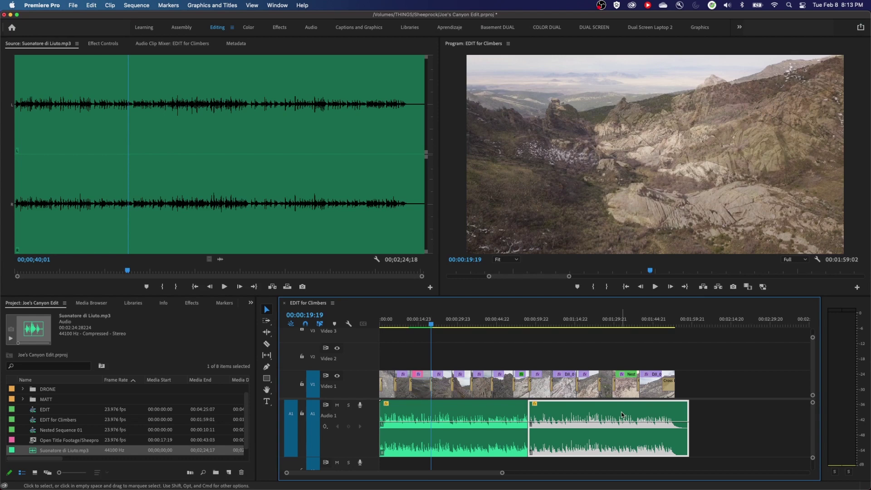
# Delete the ending section and extend the remaining music clip back to its full length
pyautogui.press('Delete')
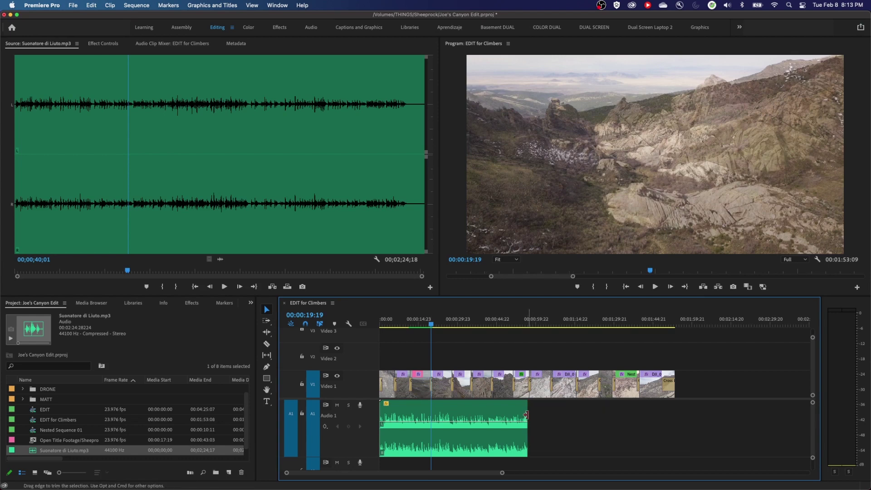
pyautogui.moveTo(527, 414); pyautogui.dragTo(755, 414)
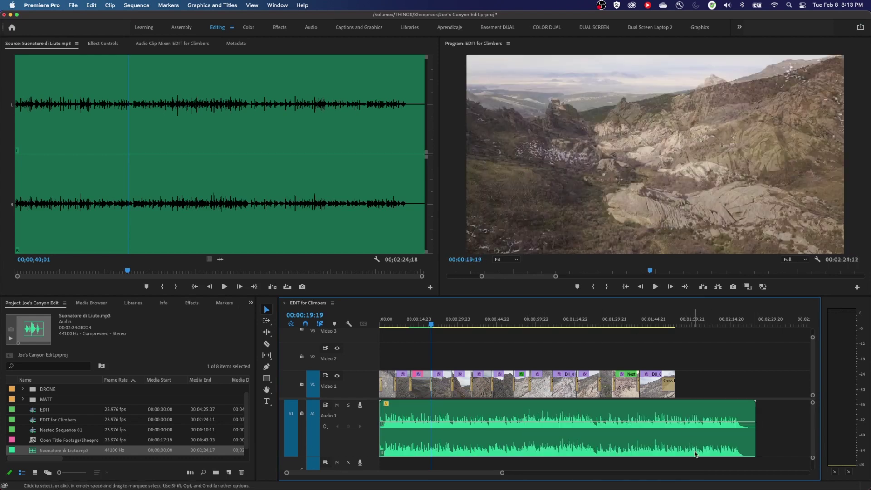
# Cut the music where the video ends, delete the excess, and add a Constant Power fade at its end
pyautogui.press('c')
pyautogui.click(682, 427)
pyautogui.press('v')
pyautogui.click(685, 426)
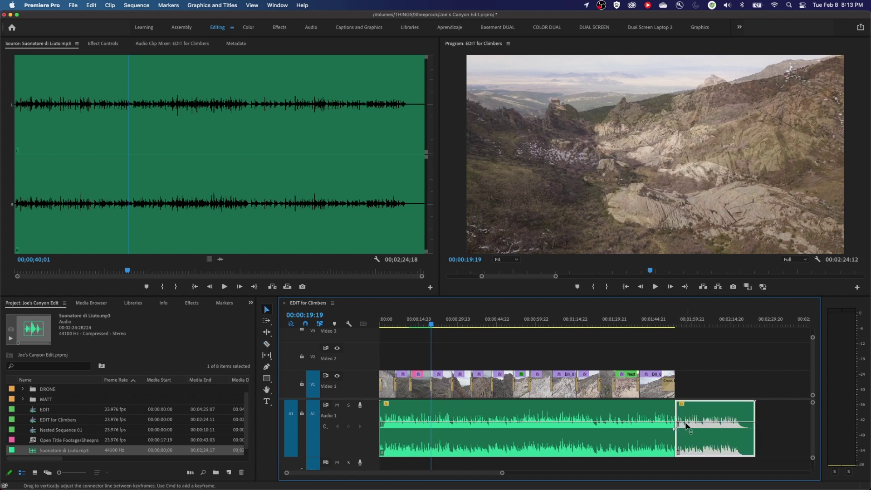
pyautogui.press('Delete')
pyautogui.press('End')
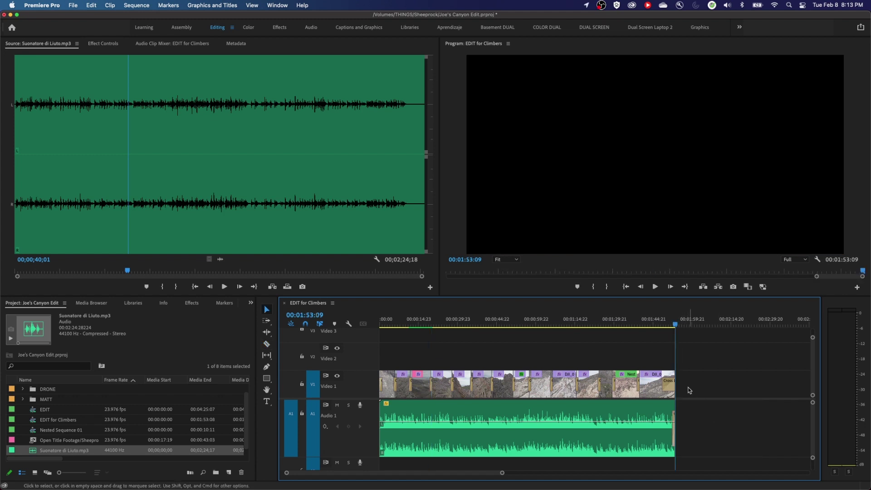
# Play the final seconds of the sequence from 00:01:51:07 to check the music's fade-out
pyautogui.press('=')
pyautogui.press('=')
pyautogui.press('=')
pyautogui.click(552, 321)
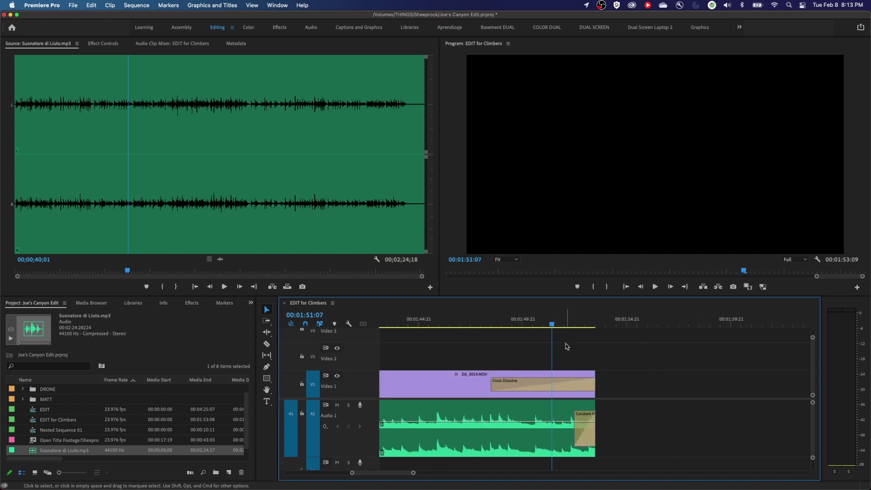
pyautogui.press('space')
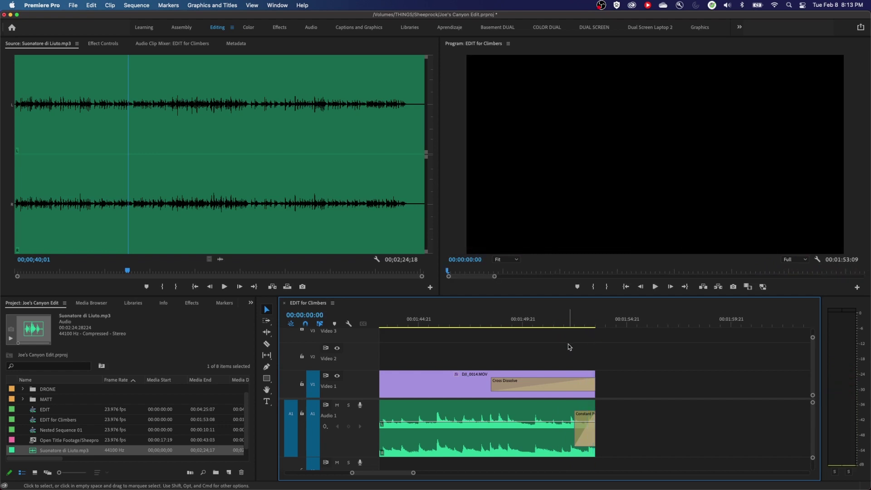
# Fit the whole sequence in view and play a short passage around 00:00:38 with the music
pyautogui.press('Home')
pyautogui.press('\\')
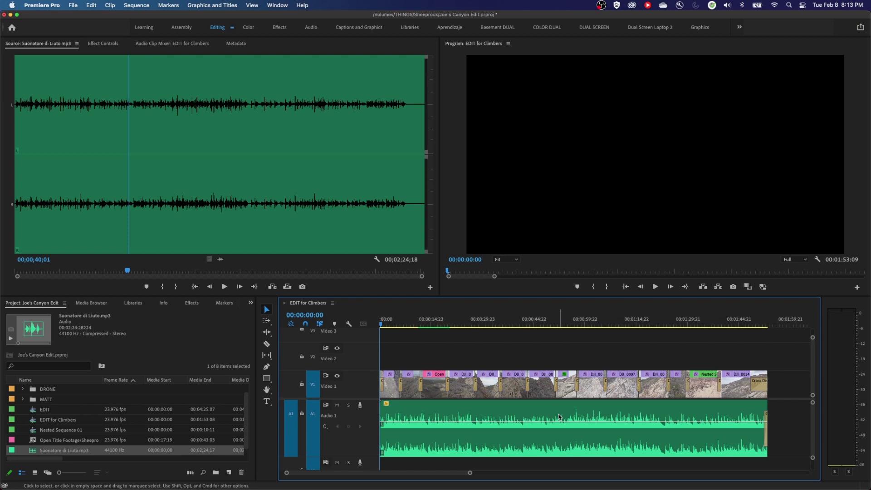
pyautogui.moveTo(467, 324); pyautogui.dragTo(506, 327)
pyautogui.press('space')
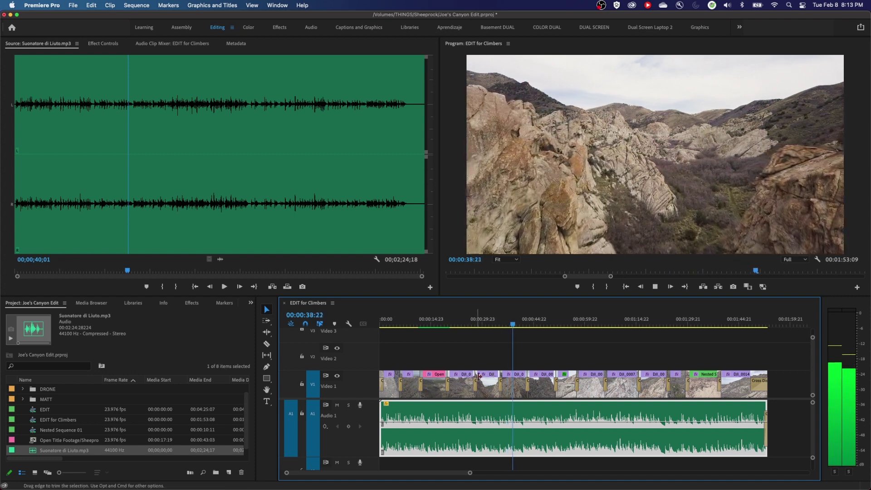
pyautogui.press('space')
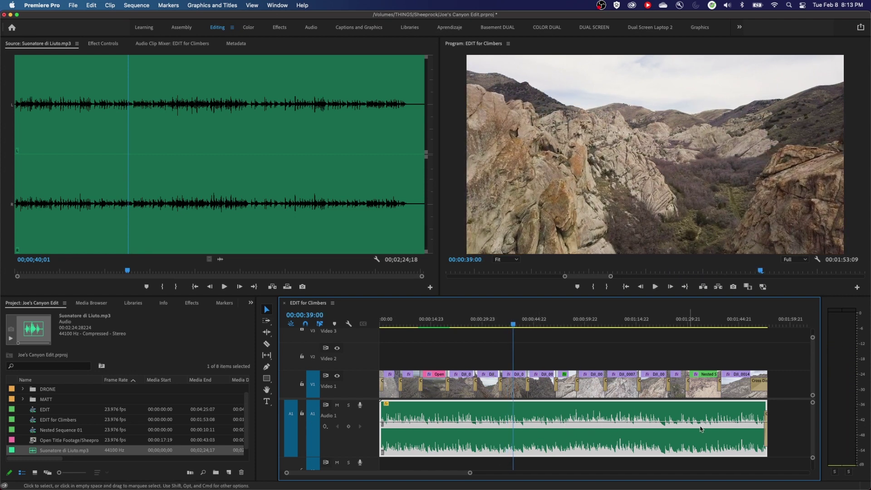
# Extend the end of the trimmed music clip past the video, back to its full length
pyautogui.moveTo(687, 418); pyautogui.dragTo(753, 426)
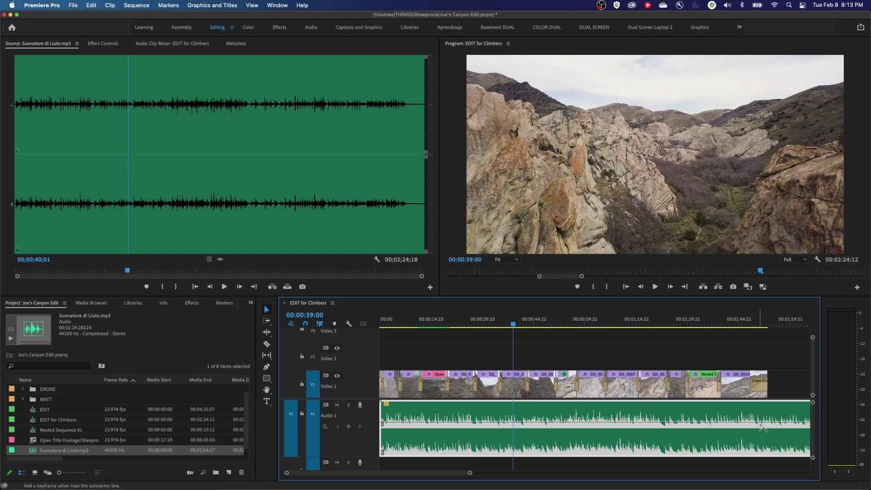
pyautogui.press('-')
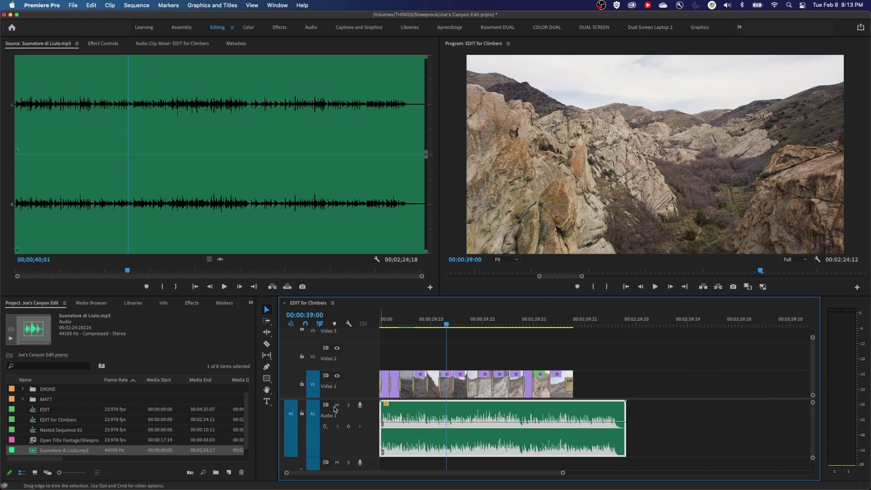
# Activate the Remix Tool and play the opening seconds of the sequence with its music
pyautogui.click(266, 334)
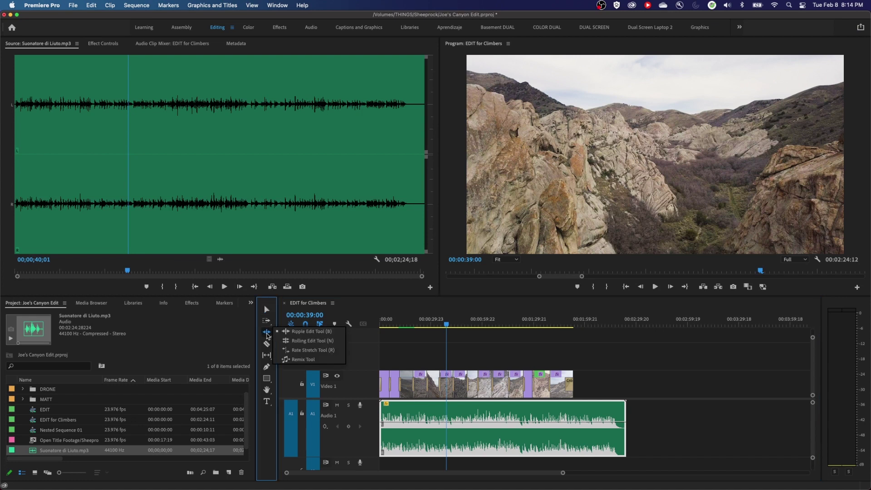
pyautogui.click(300, 360)
pyautogui.press('Home')
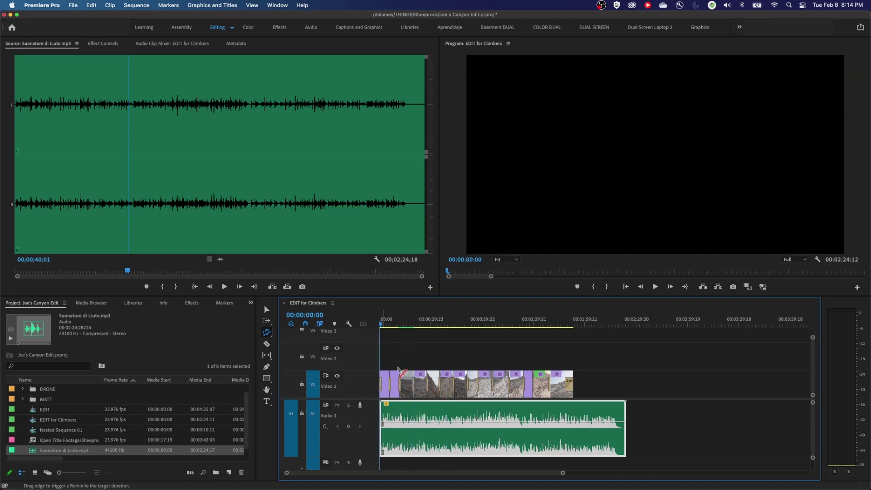
pyautogui.press('=')
pyautogui.press('=')
pyautogui.press('=')
pyautogui.press('space')
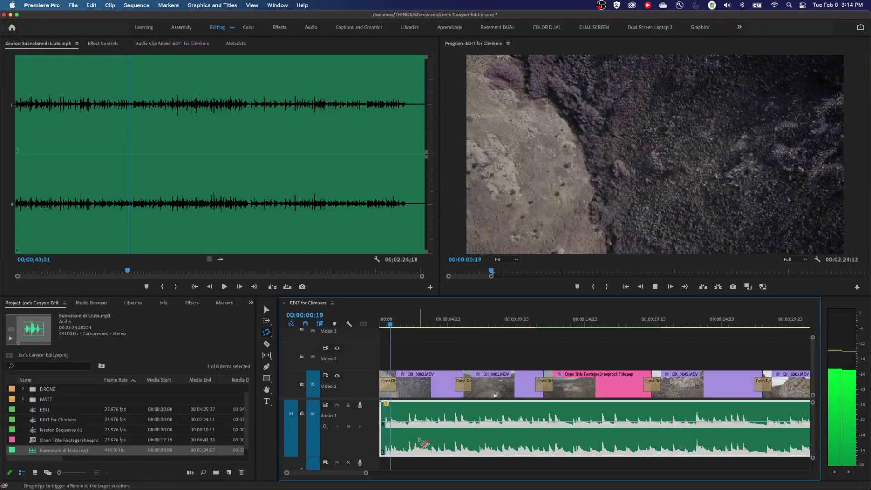
pyautogui.press('space')
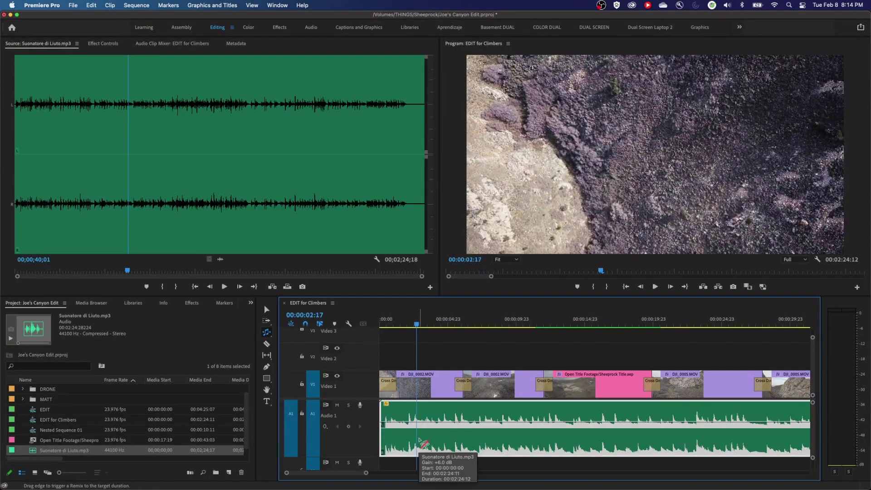
# Remix the music clip to a target duration of 00:01:53:09, matching the end of the last video clip
pyautogui.press('End')
pyautogui.press('-')
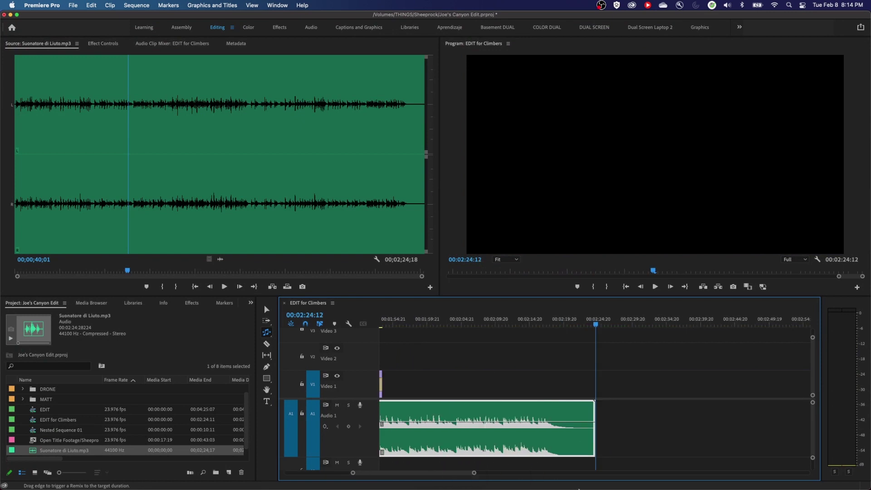
pyautogui.press('-')
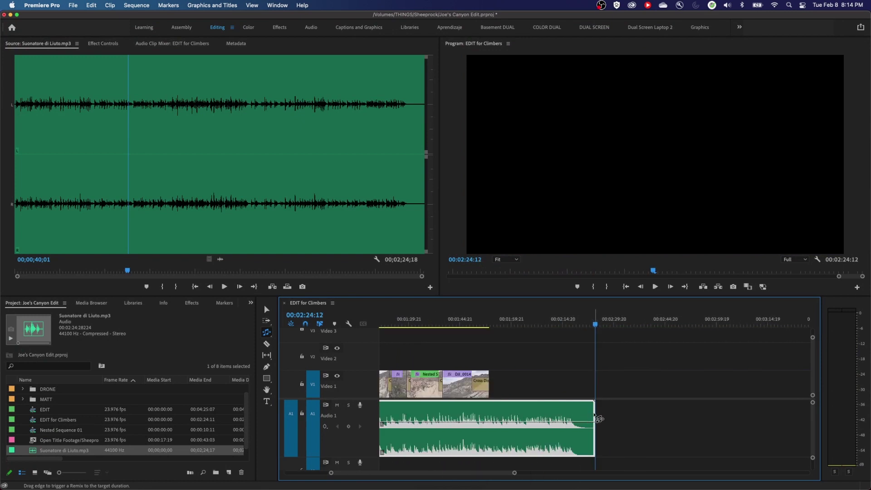
pyautogui.moveTo(596, 416); pyautogui.dragTo(494, 413)
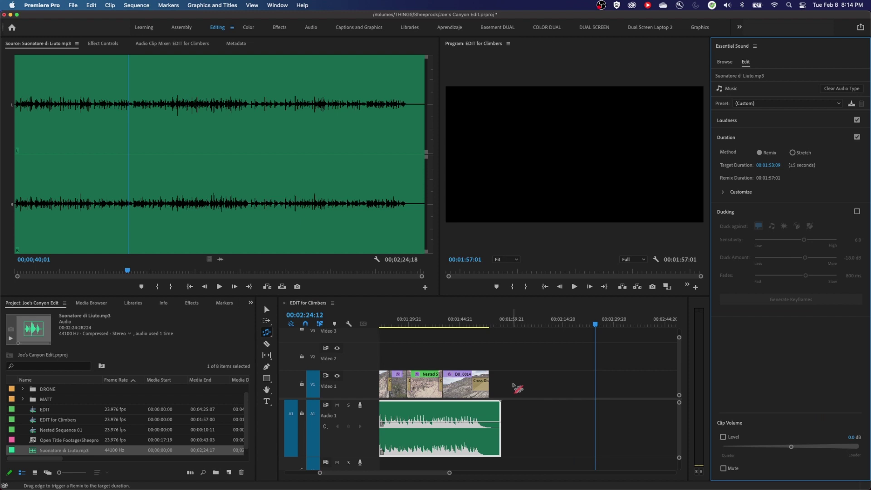
# Examine the remix edit points along the music clip and play the sequence from the beginning
pyautogui.press('\\')
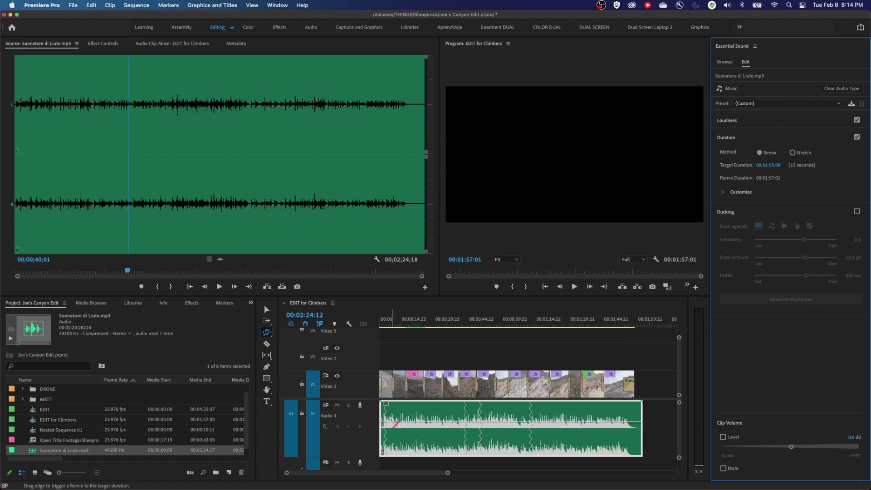
pyautogui.press('=')
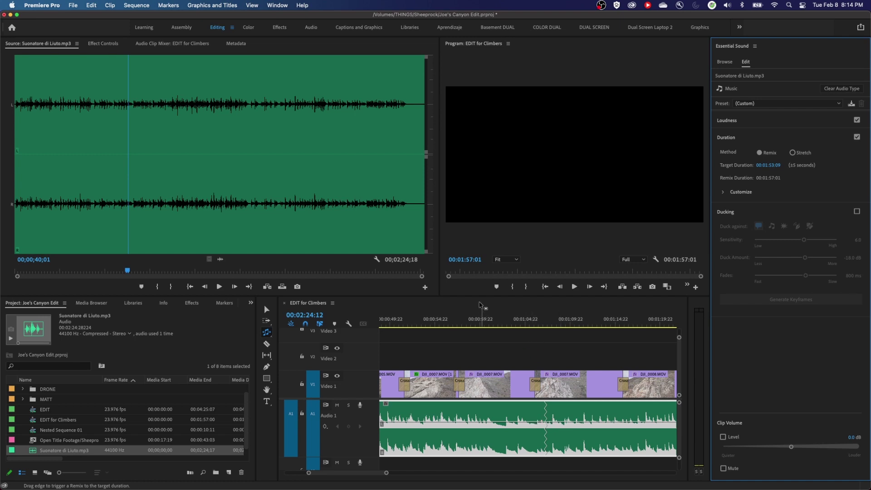
pyautogui.click(495, 346)
pyautogui.press('Home')
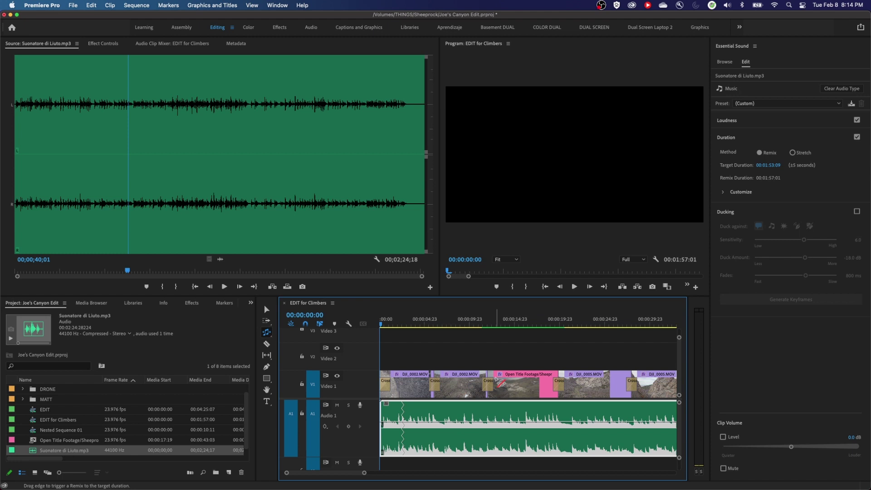
pyautogui.press('space')
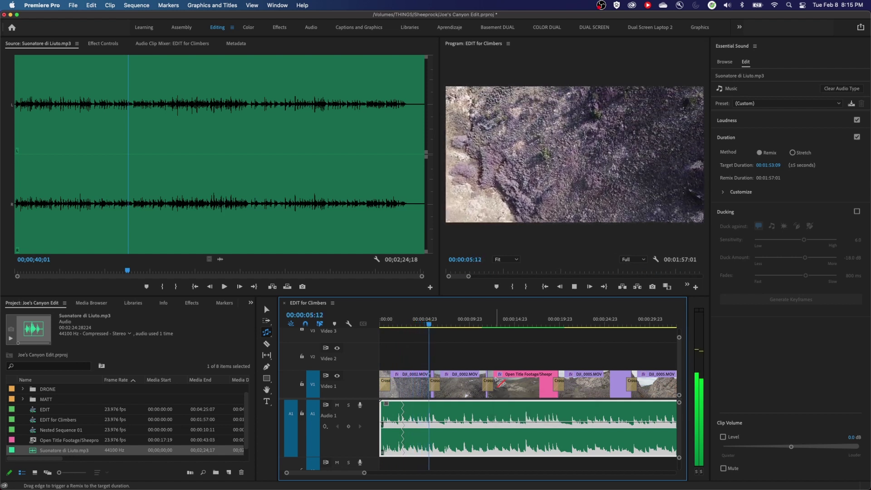
# Stop the playback and play the sequence's ending from 00:01:43:11 to hear how the remixed music finishes
pyautogui.press('space')
pyautogui.press('-')
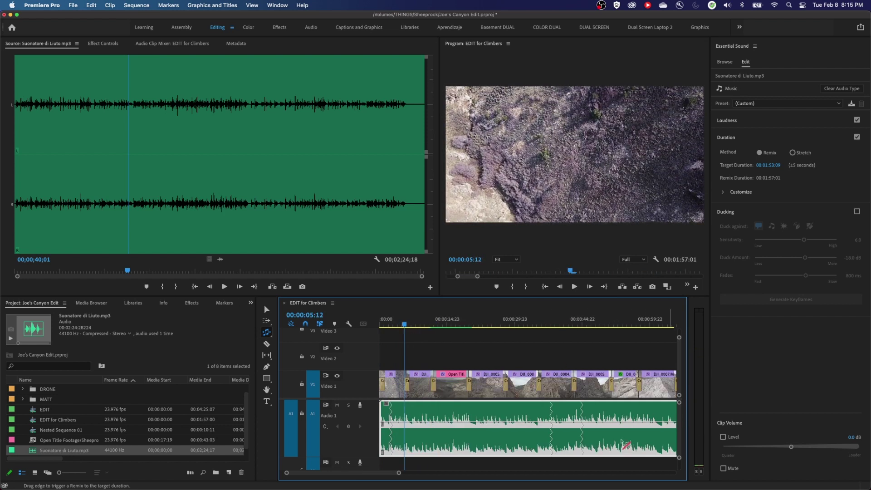
pyautogui.press('-')
pyautogui.click(613, 322)
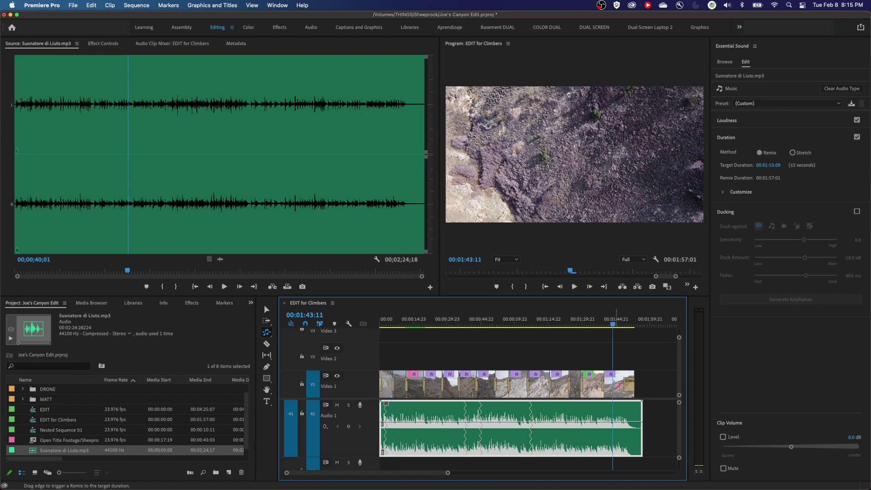
pyautogui.press('space')
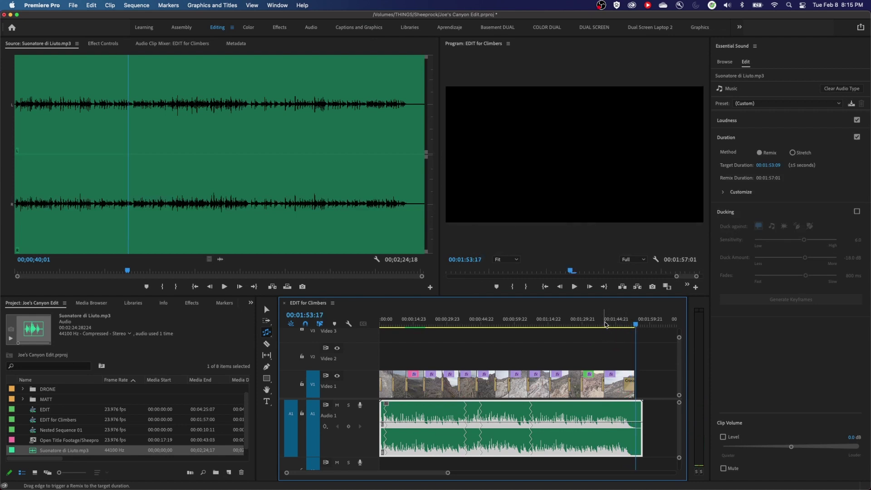
# Play the remixed music across the edit points around 00:00:36 and 00:00:45, stopping at 00:00:47:19
pyautogui.click(457, 323)
pyautogui.press('space')
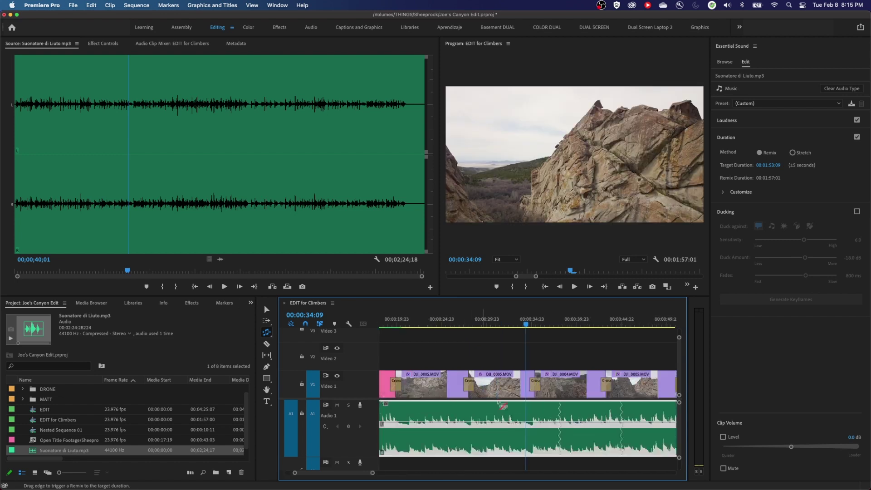
pyautogui.press('=')
pyautogui.press('space')
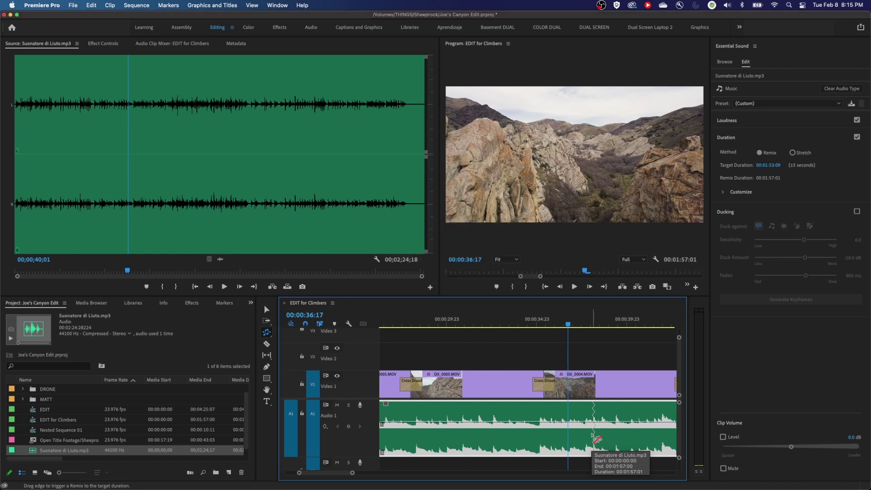
pyautogui.press('space')
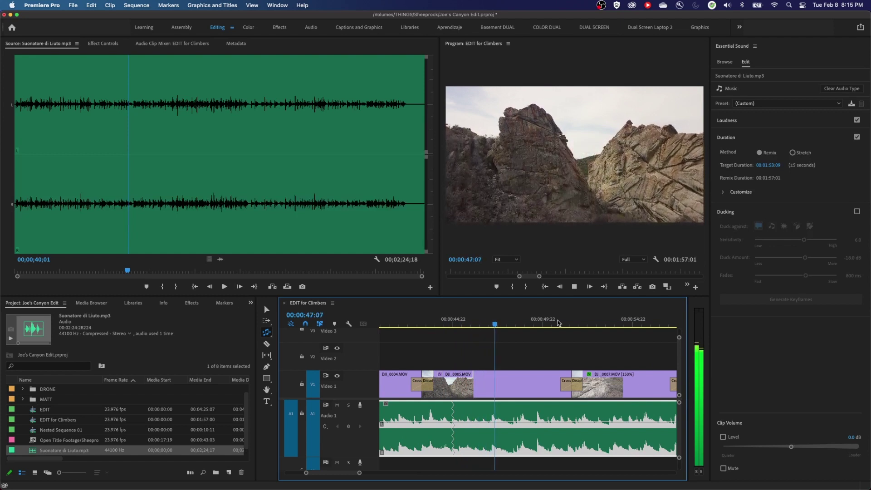
pyautogui.press('space')
pyautogui.press('-')
pyautogui.press('-')
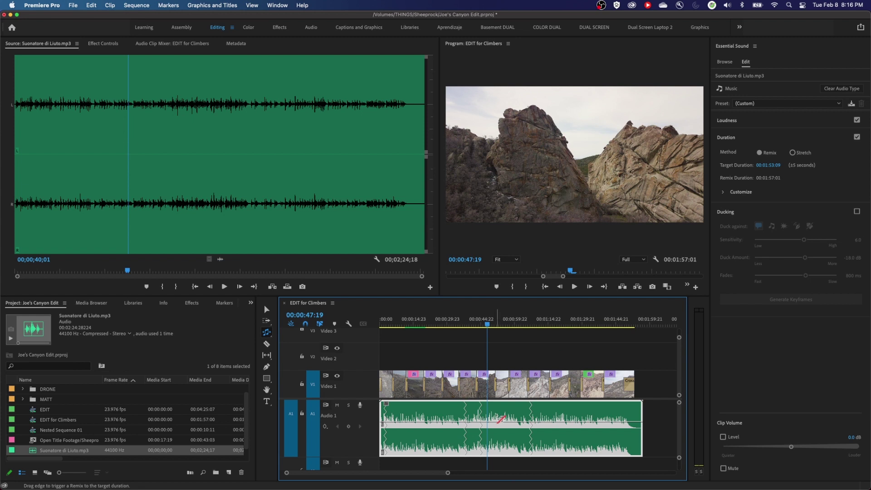
# Try the Stretch duration method on the music clip and play a few seconds of the stretched audio
pyautogui.press('v')
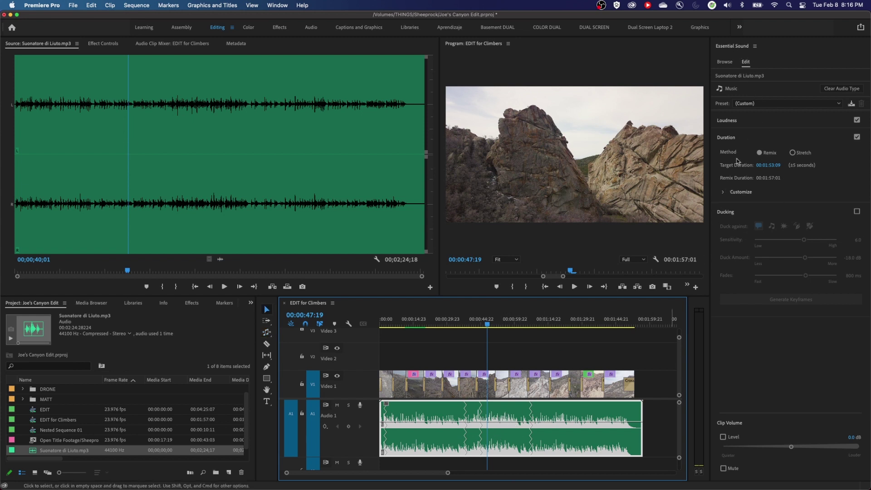
pyautogui.click(749, 138)
pyautogui.click(748, 139)
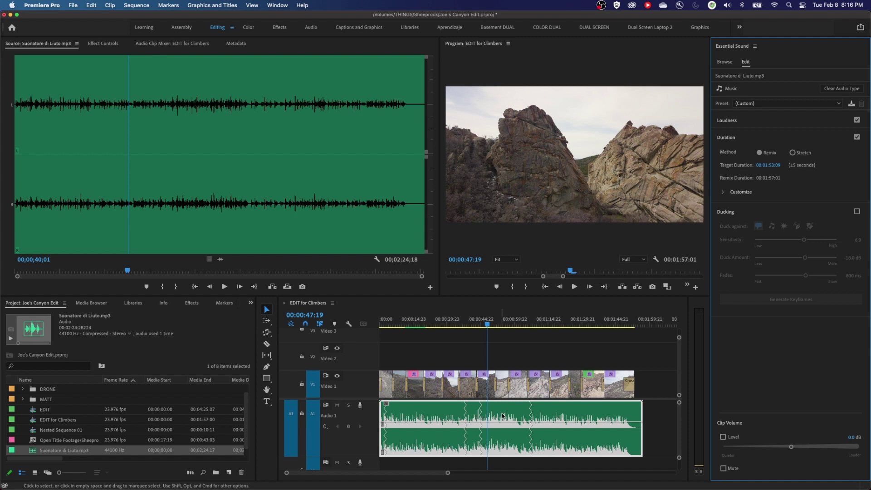
pyautogui.click(792, 153)
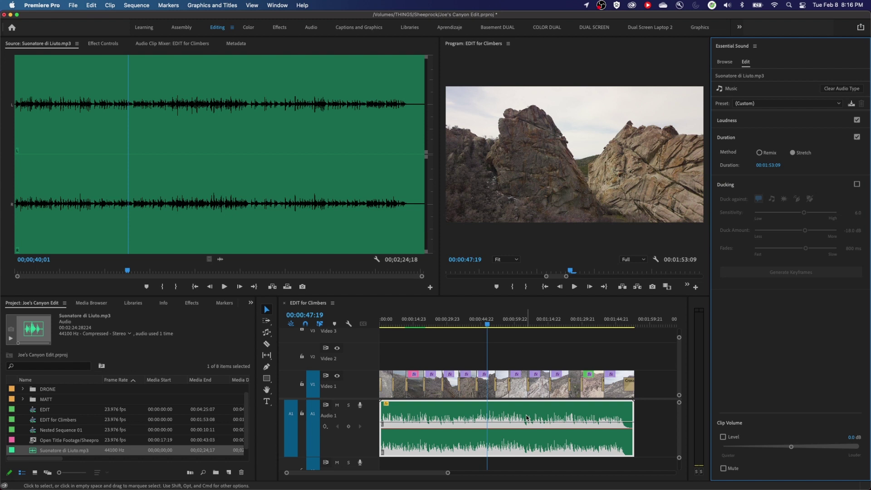
pyautogui.press('space')
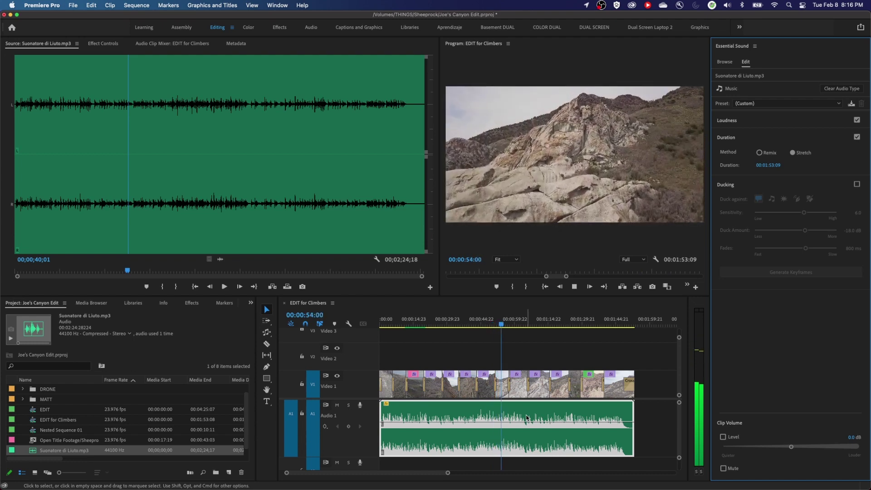
pyautogui.press('space')
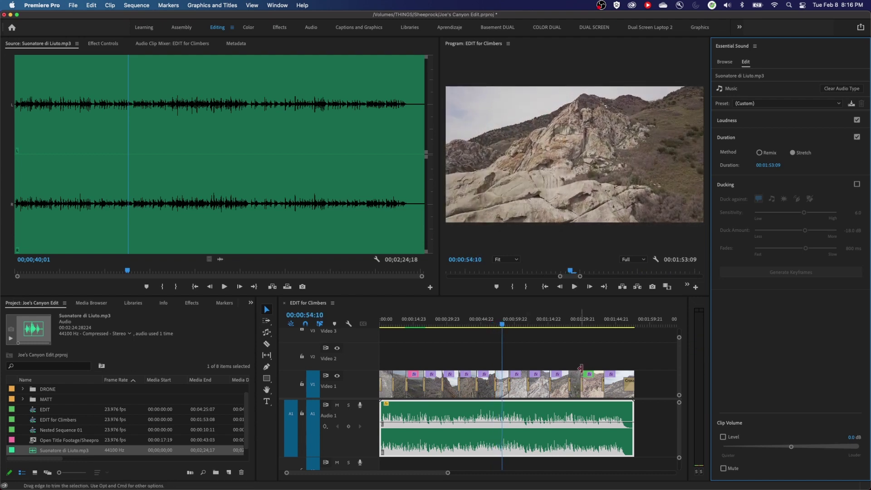
# Set the music clip's duration method back to Remix and expand its Customize options
pyautogui.click(759, 154)
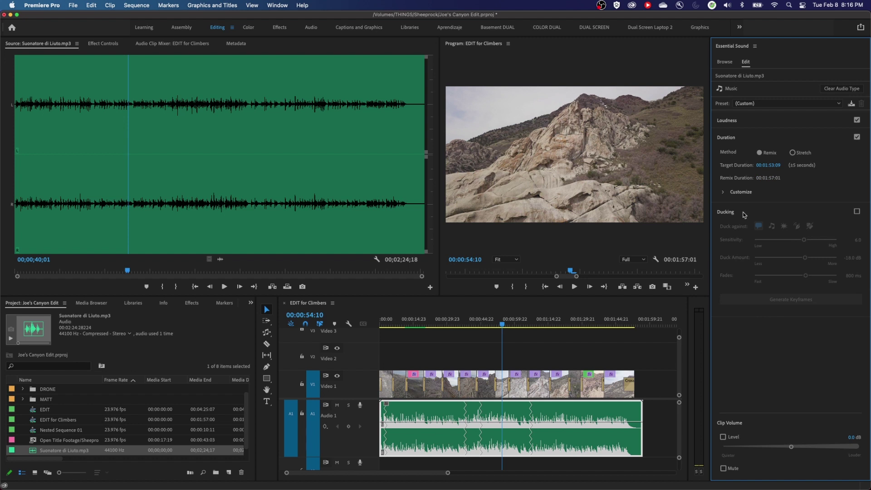
pyautogui.click(723, 192)
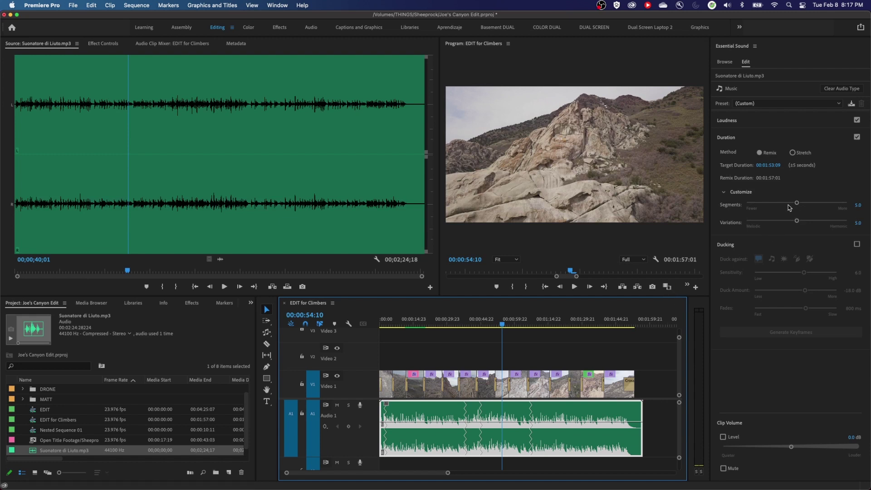
# Copy all the clips on Video 1 and paste them directly after the last one, at 00:01:53:09
pyautogui.press('-')
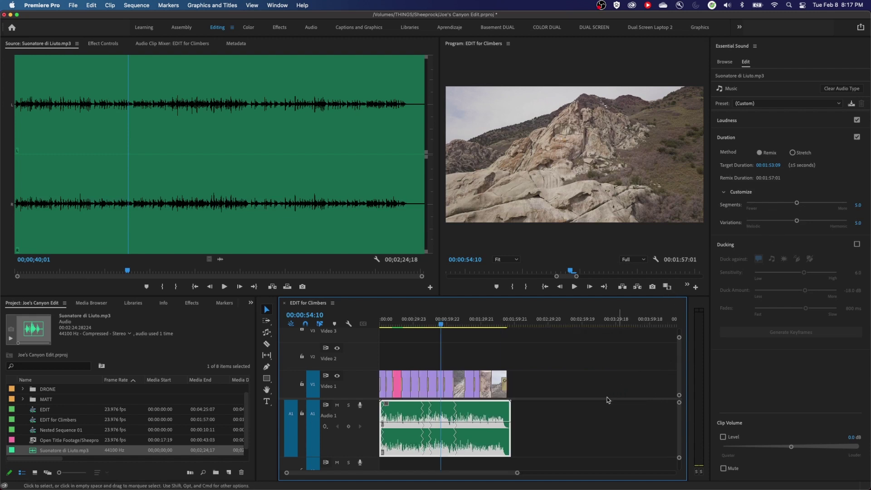
pyautogui.click(545, 368)
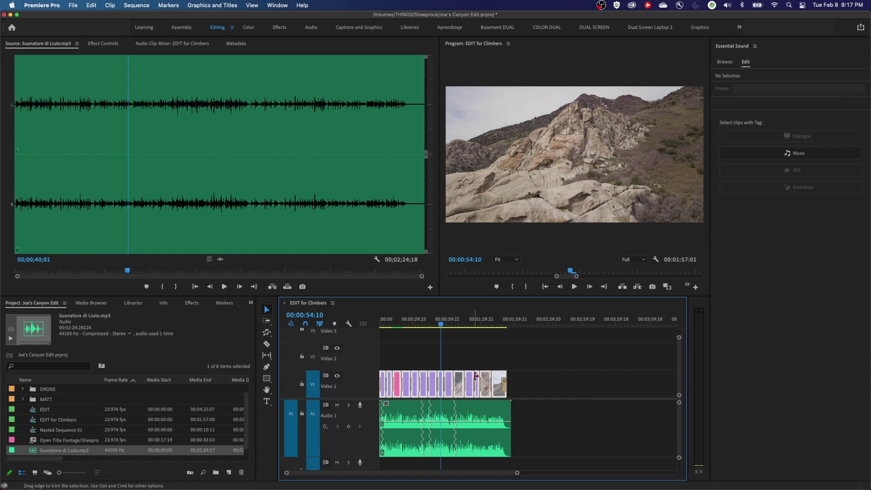
pyautogui.press('End')
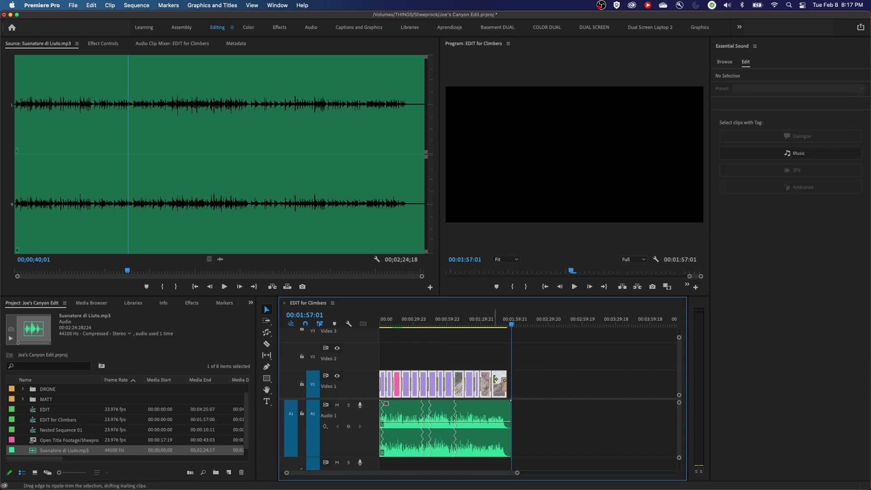
pyautogui.press('Up')
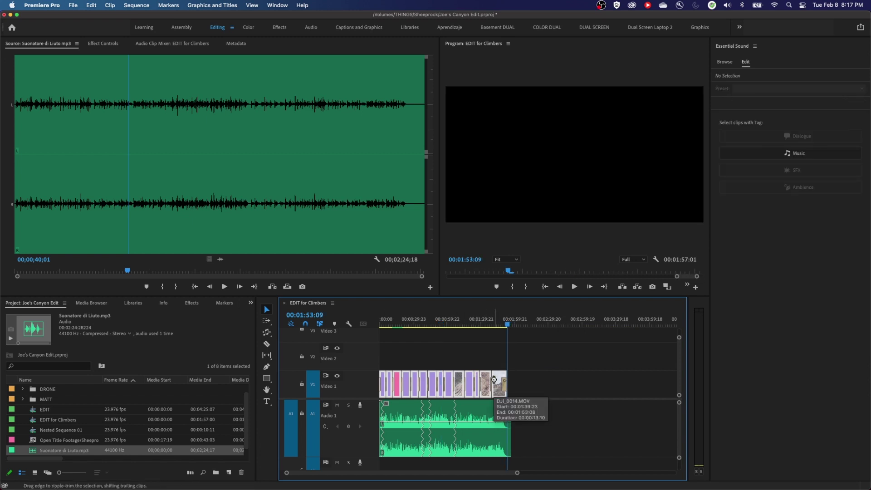
pyautogui.press('super+v')
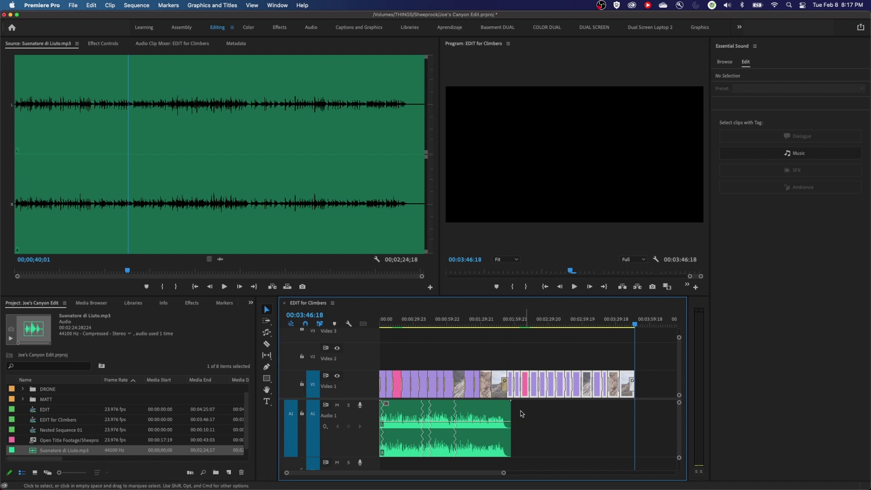
# Delete the remixed music clip and place the original Suonatore di Liuto.mp3 at the start of Audio 1
pyautogui.click(490, 413)
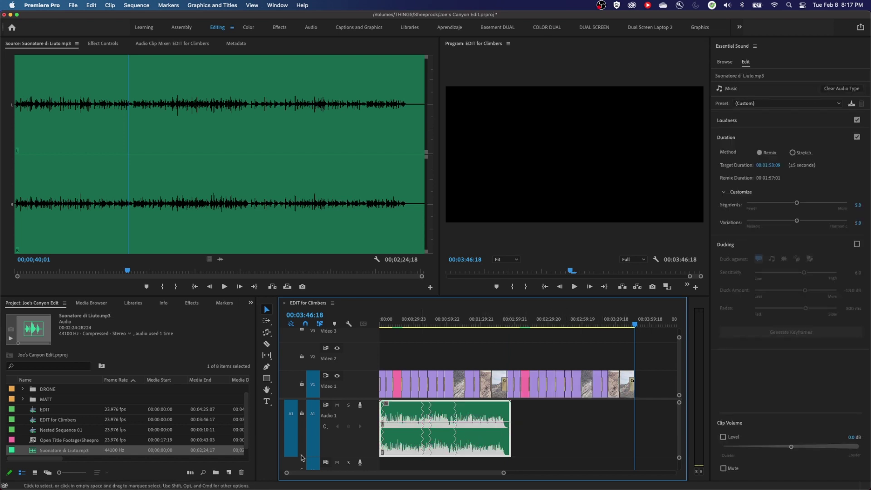
pyautogui.press('Delete')
pyautogui.moveTo(35, 454); pyautogui.dragTo(415, 414)
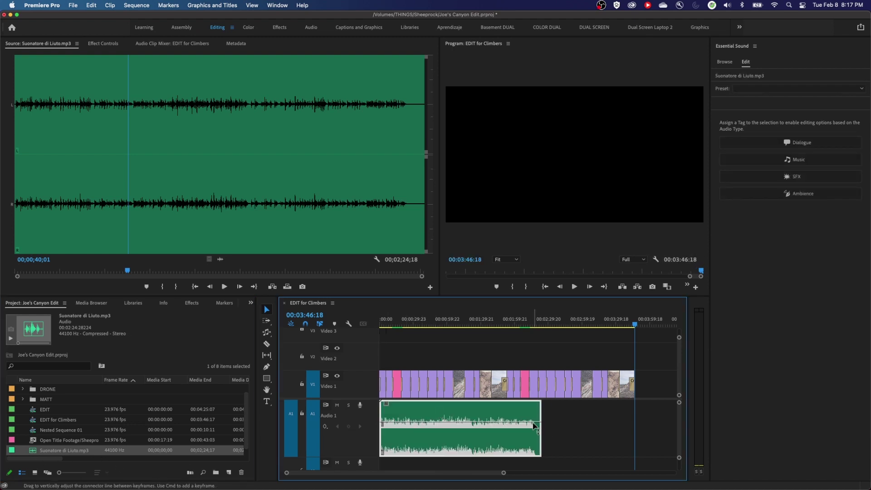
# Remix the music clip to a target duration of 00:03:46:18, matching the end of the video, and examine its edit points
pyautogui.click(267, 334)
pyautogui.moveTo(541, 416); pyautogui.dragTo(634, 417)
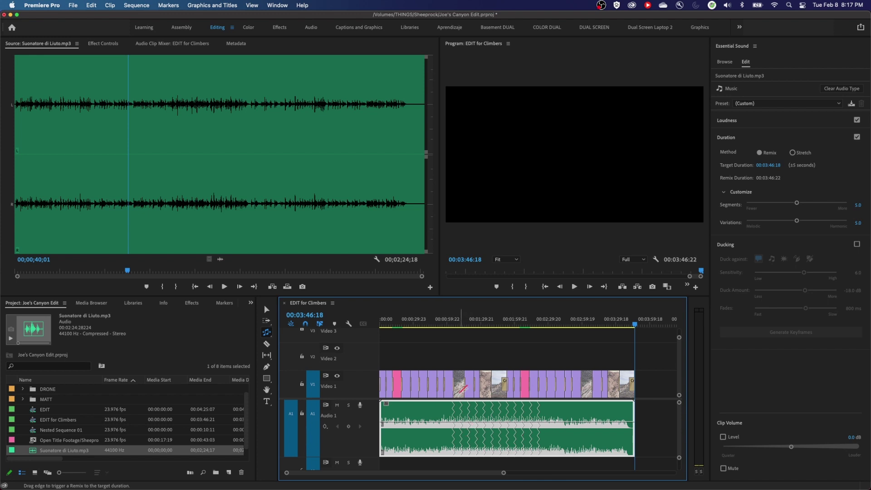
pyautogui.click(454, 318)
pyautogui.press('=')
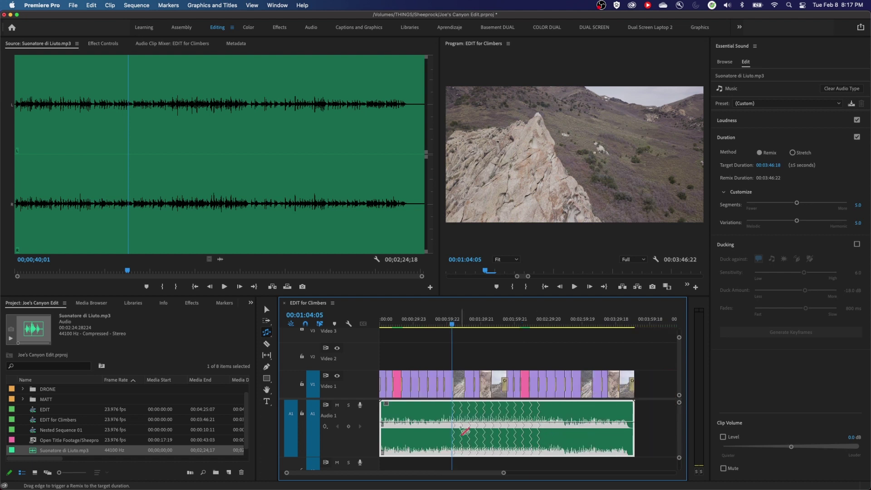
pyautogui.press('=')
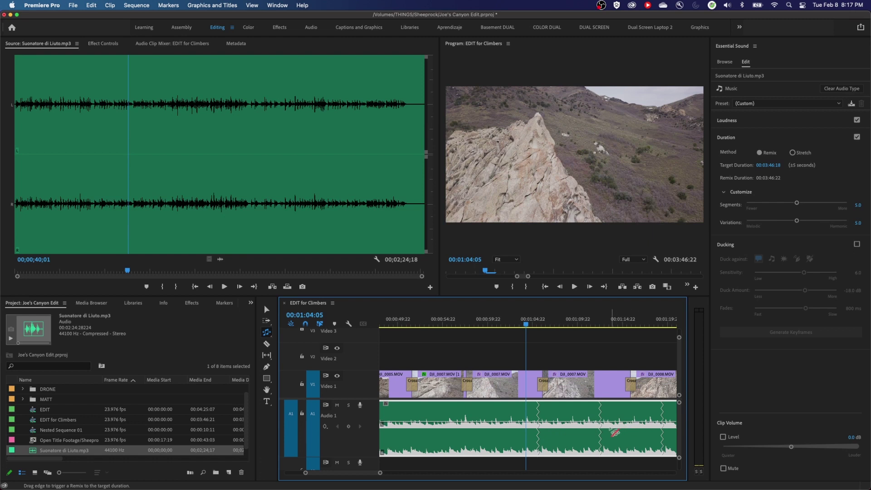
pyautogui.press('-')
pyautogui.press('-')
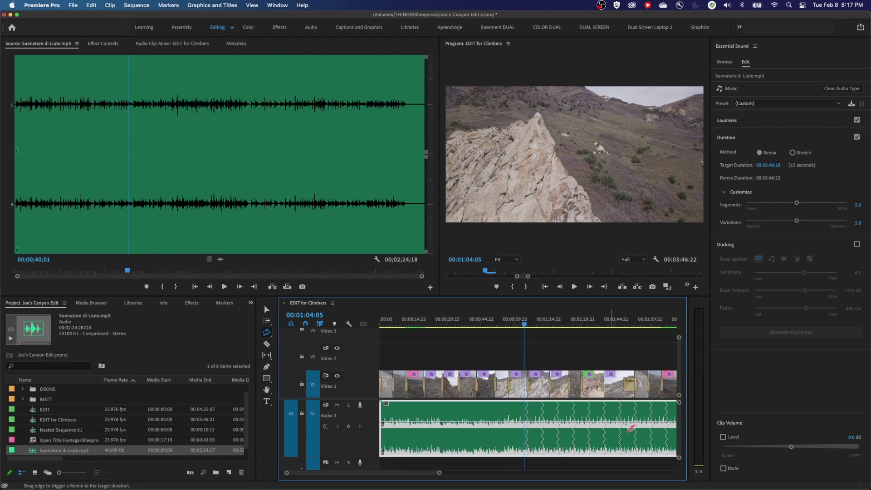
pyautogui.press('-')
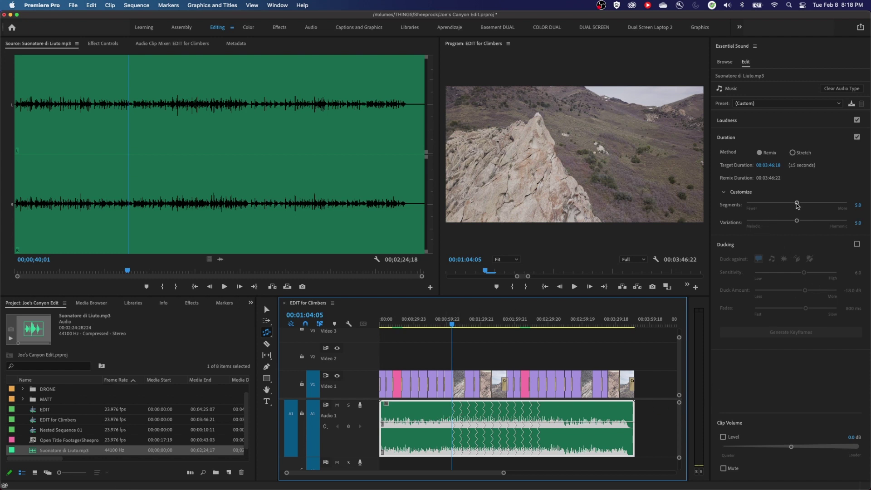
# Try Segments at 2.3 and Variations at 8.2 and 1.8, settling on Segments 1.2 and Variations 5.0
pyautogui.moveTo(794, 204); pyautogui.dragTo(764, 212)
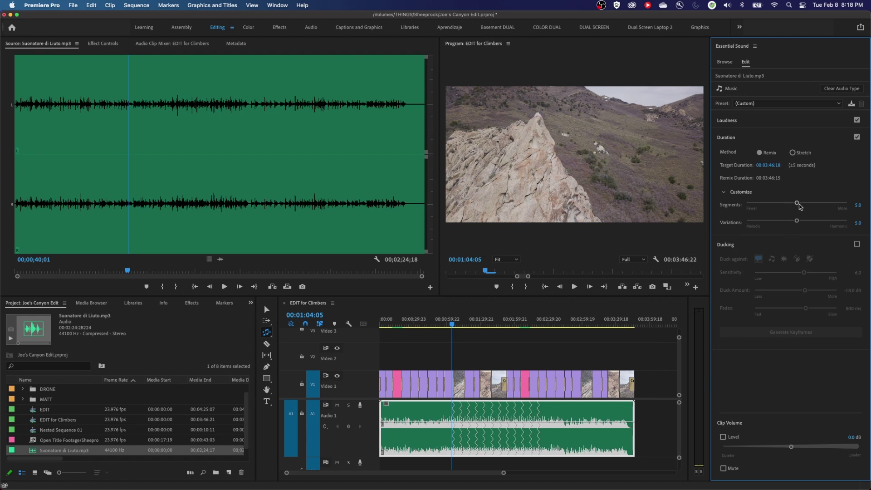
pyautogui.moveTo(794, 205); pyautogui.dragTo(773, 209)
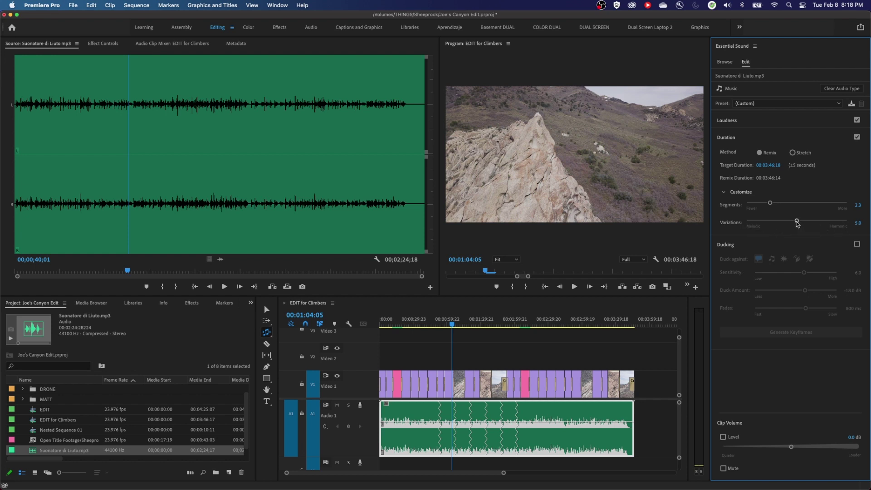
pyautogui.moveTo(796, 222); pyautogui.dragTo(831, 225)
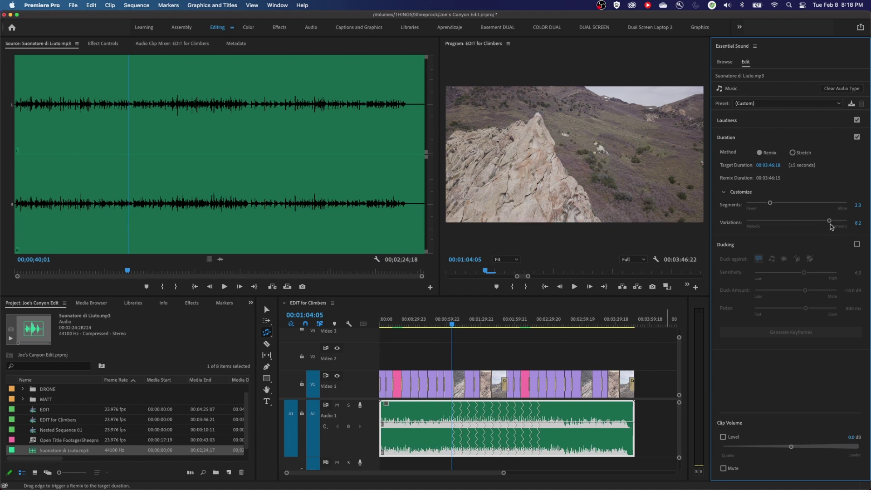
pyautogui.moveTo(830, 225); pyautogui.dragTo(766, 224)
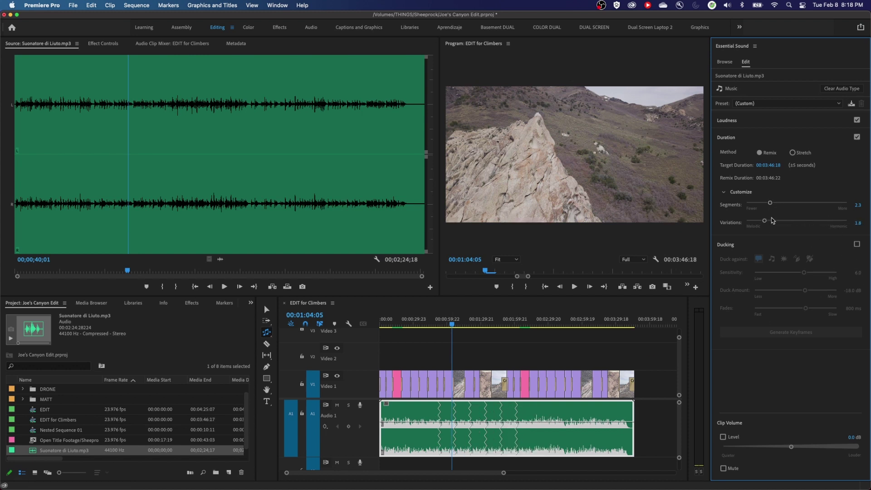
pyautogui.moveTo(766, 222); pyautogui.dragTo(796, 222)
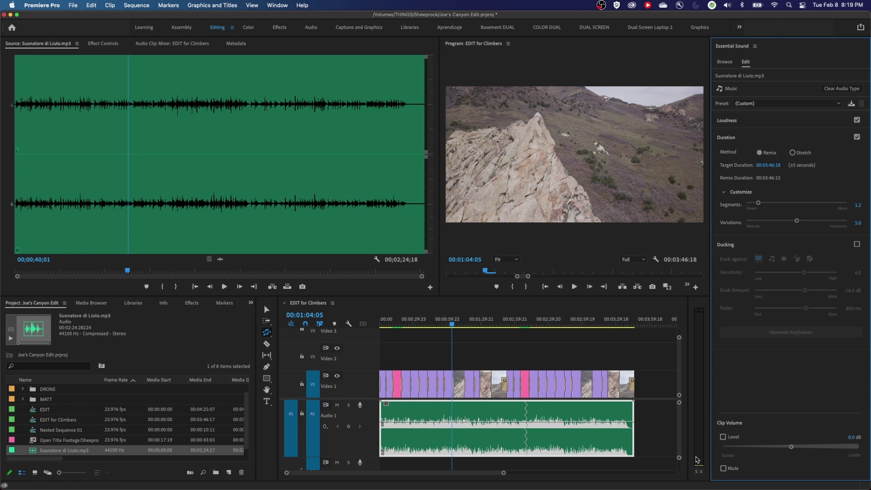
# Extend the remix to a target duration of 00:03:52:16 and play the sequence's ending from 00:03:40:03
pyautogui.moveTo(634, 411); pyautogui.dragTo(643, 401)
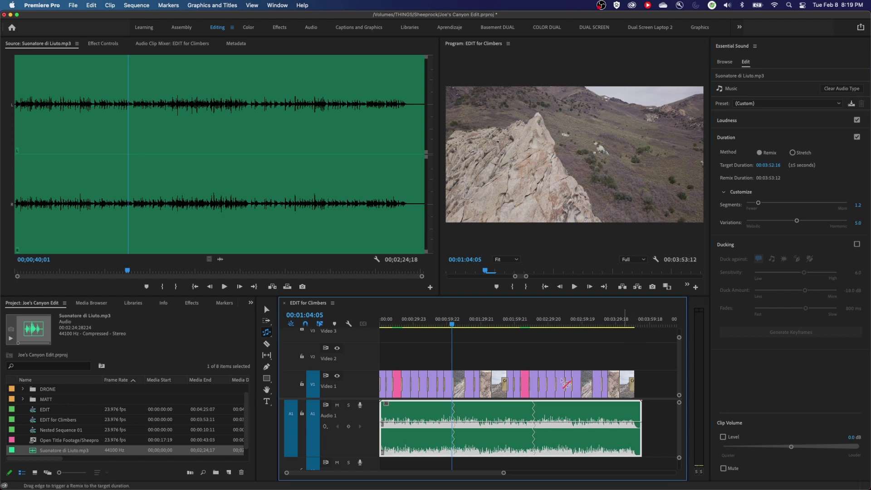
pyautogui.click(628, 324)
pyautogui.press('=')
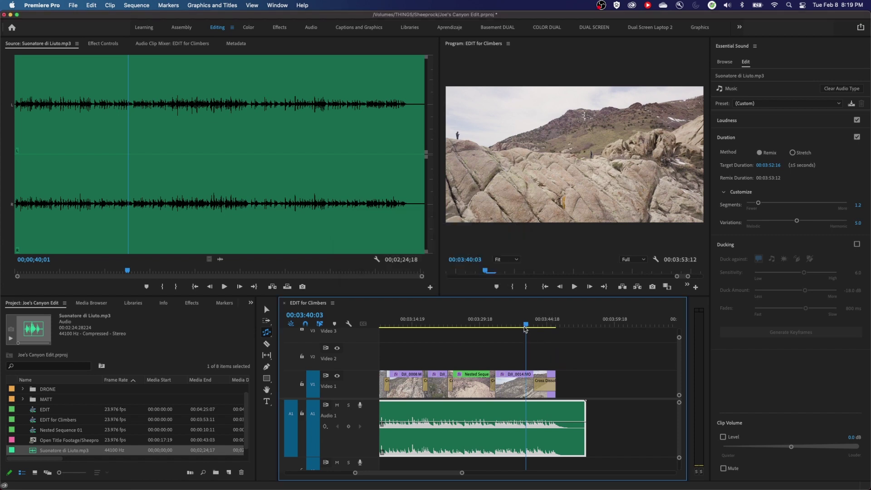
pyautogui.press('space')
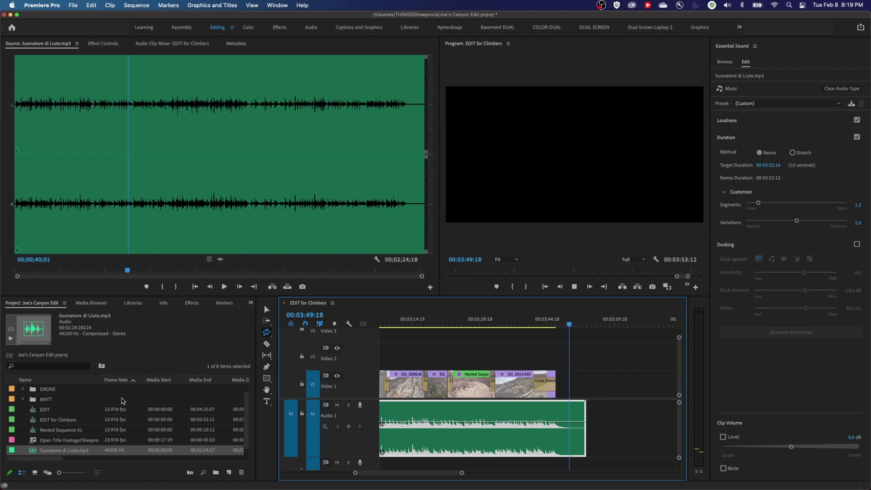
pyautogui.press('space')
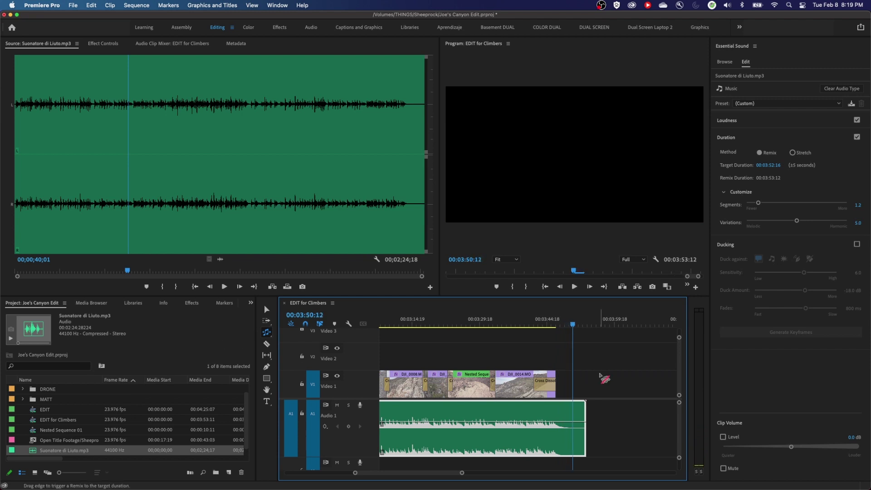
pyautogui.press('\\')
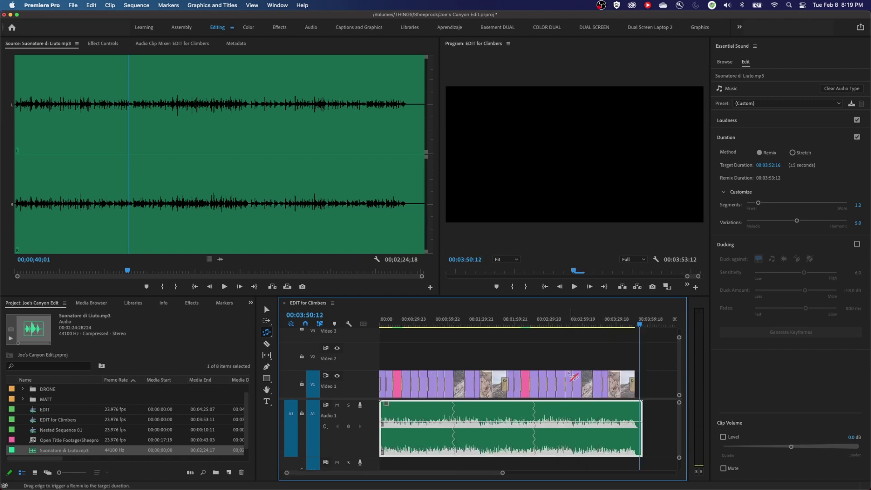